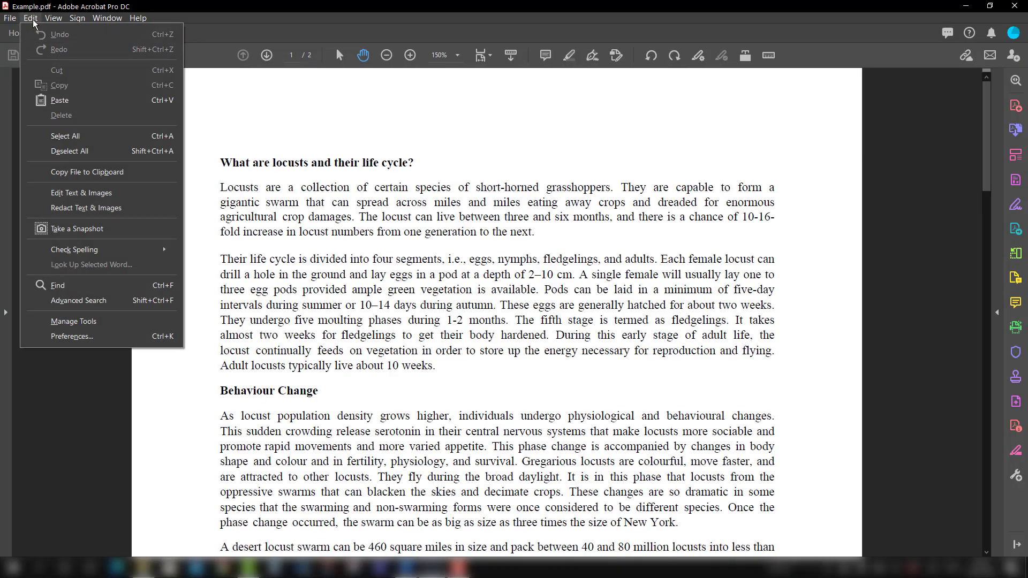
Put Example.pdf into Edit PDF mode so its text blocks become editable boxes
{"action": "left_click", "coordinate": [82, 193]}
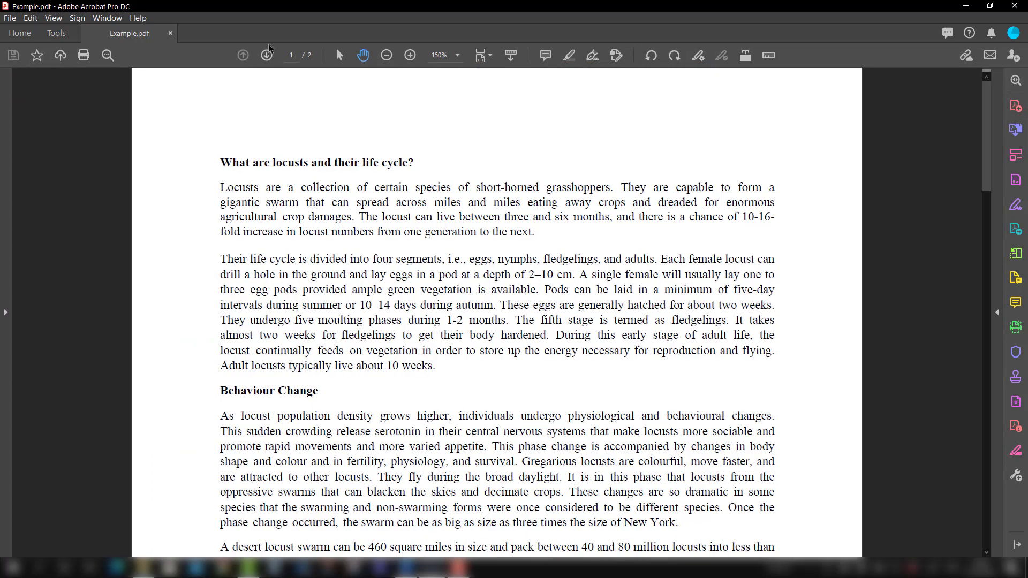
{"action": "left_click", "coordinate": [56, 34]}
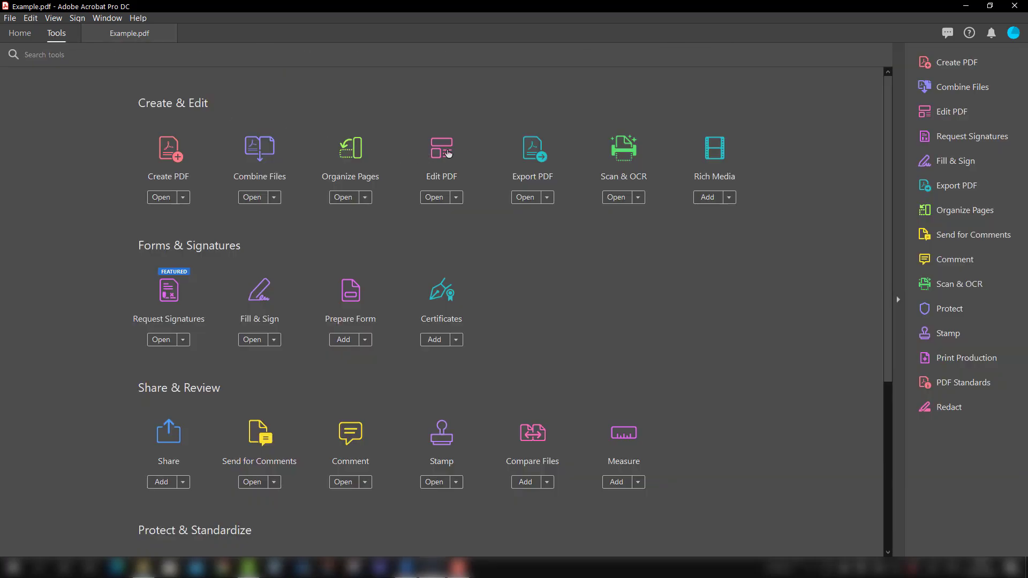
{"action": "left_click", "coordinate": [449, 154]}
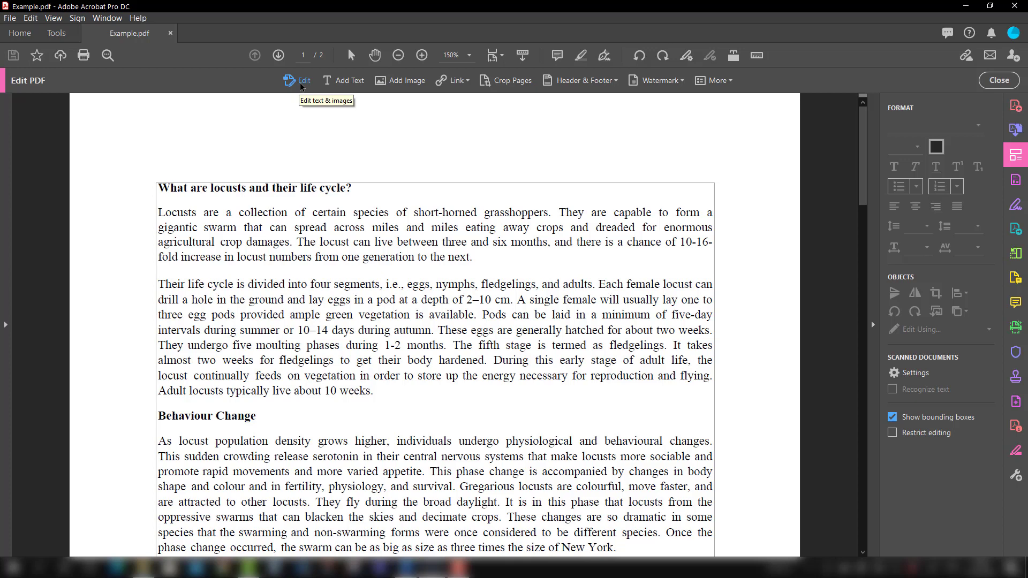
{"action": "left_click_drag", "start_coordinate": [474, 267], "coordinate": [159, 214]}
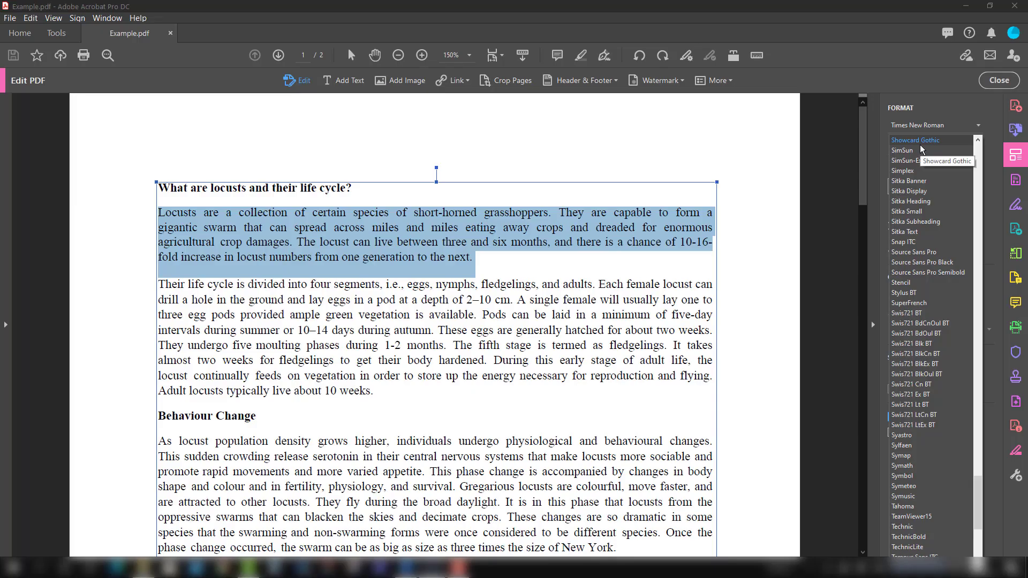
{"action": "left_click", "coordinate": [910, 172]}
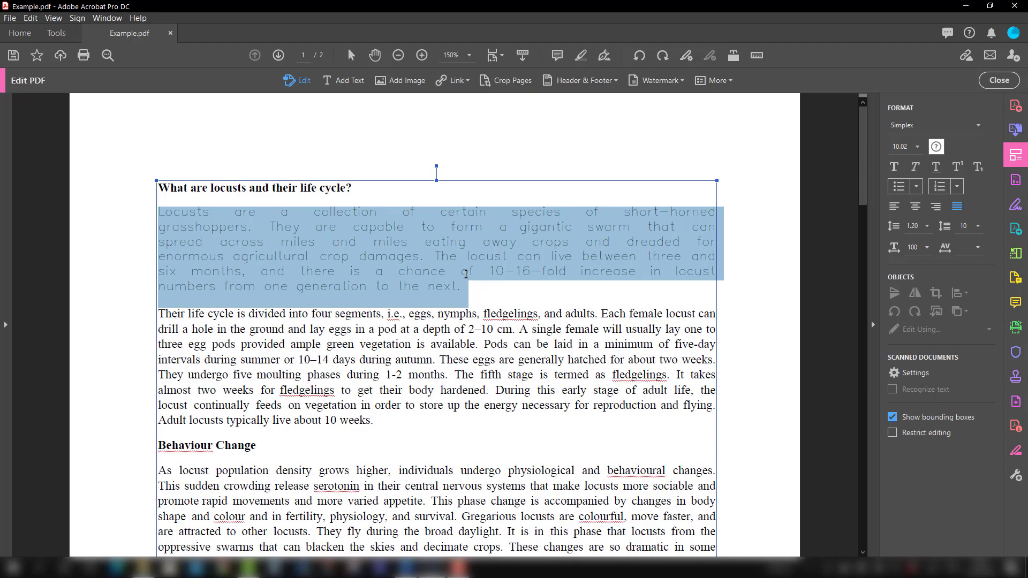
{"action": "key", "text": "ctrl+z"}
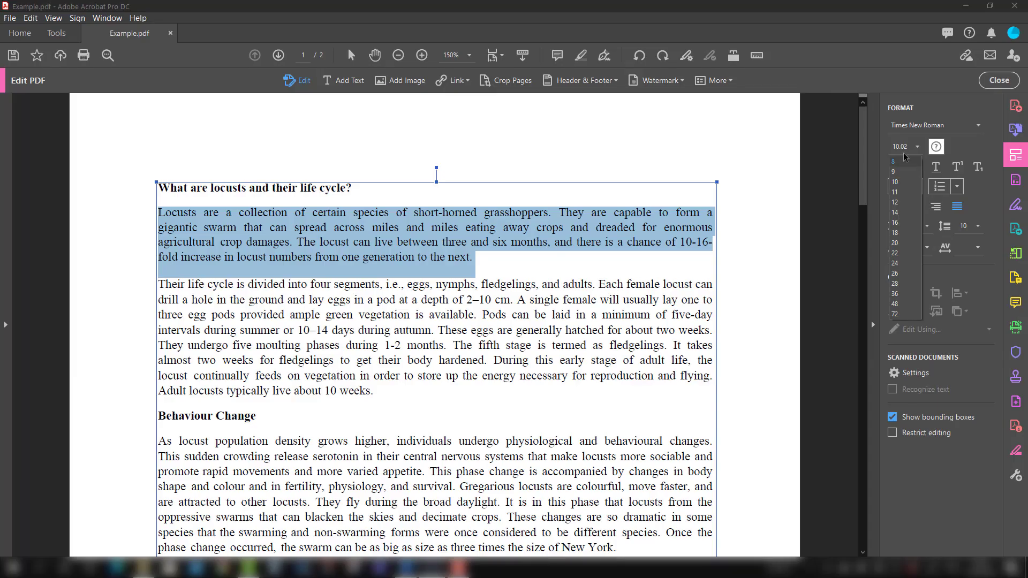
Format the opening locust paragraph as 12 pt bold italic underlined blue text, with superscript off
{"action": "left_click", "coordinate": [899, 203]}
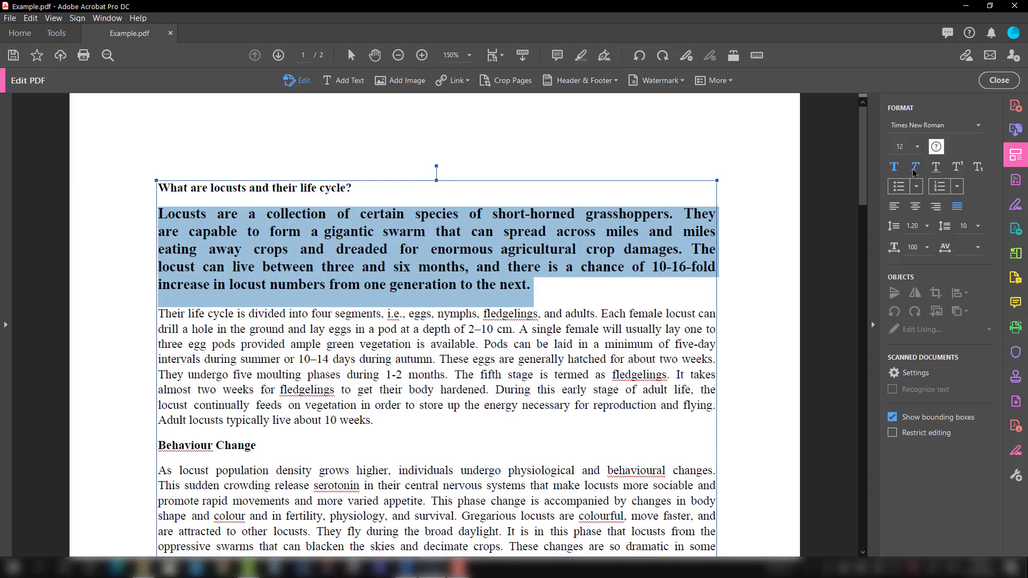
{"action": "left_click", "coordinate": [915, 168]}
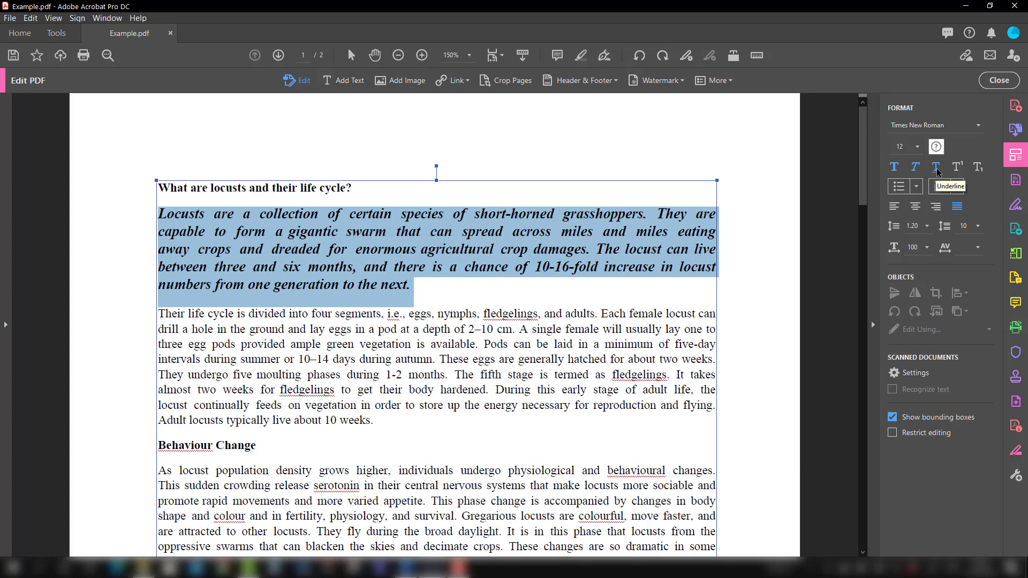
{"action": "left_click", "coordinate": [936, 168]}
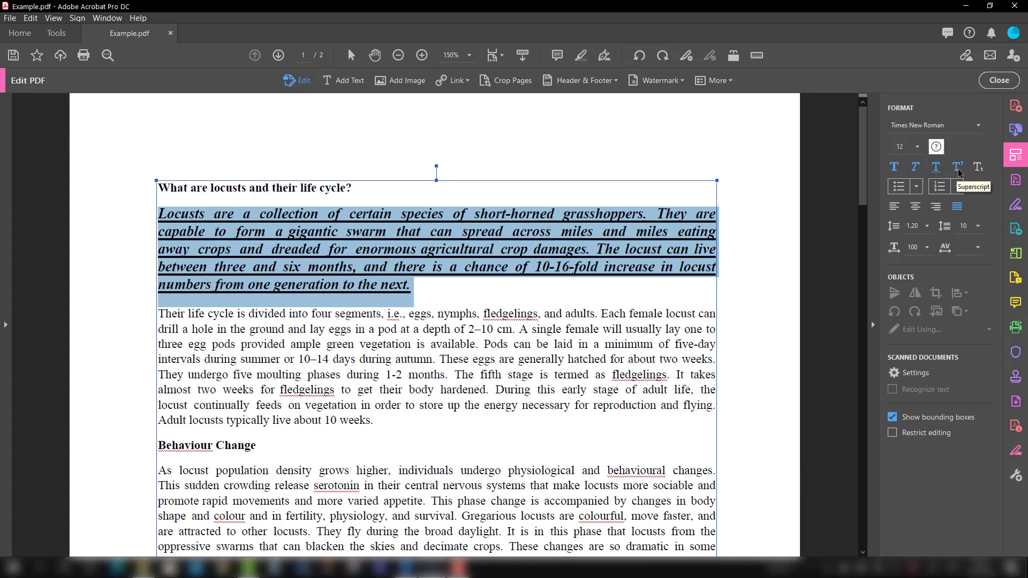
{"action": "left_click", "coordinate": [957, 168]}
{"action": "left_click", "coordinate": [958, 168]}
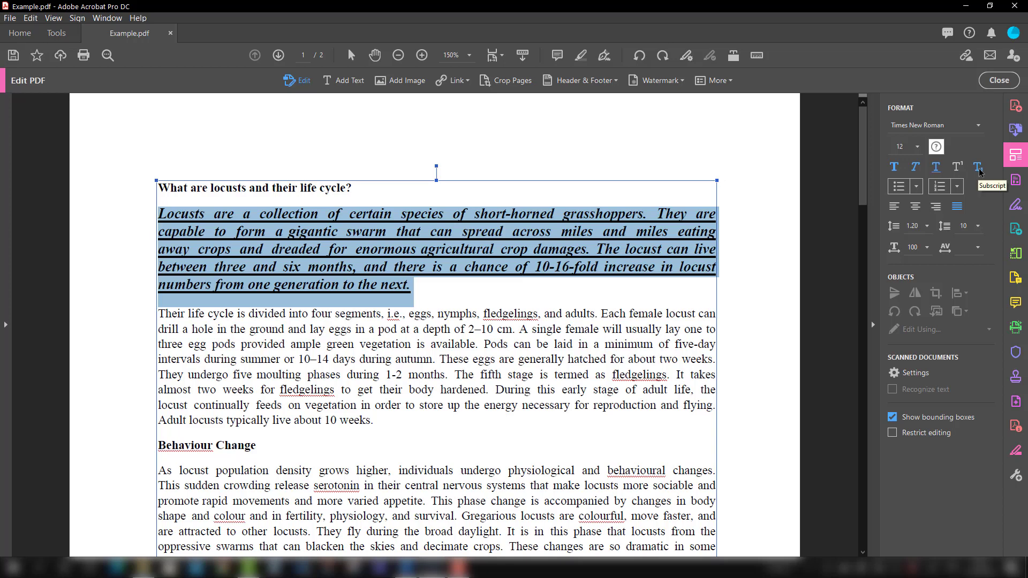
{"action": "key", "text": "Right"}
{"action": "left_click", "coordinate": [936, 149]}
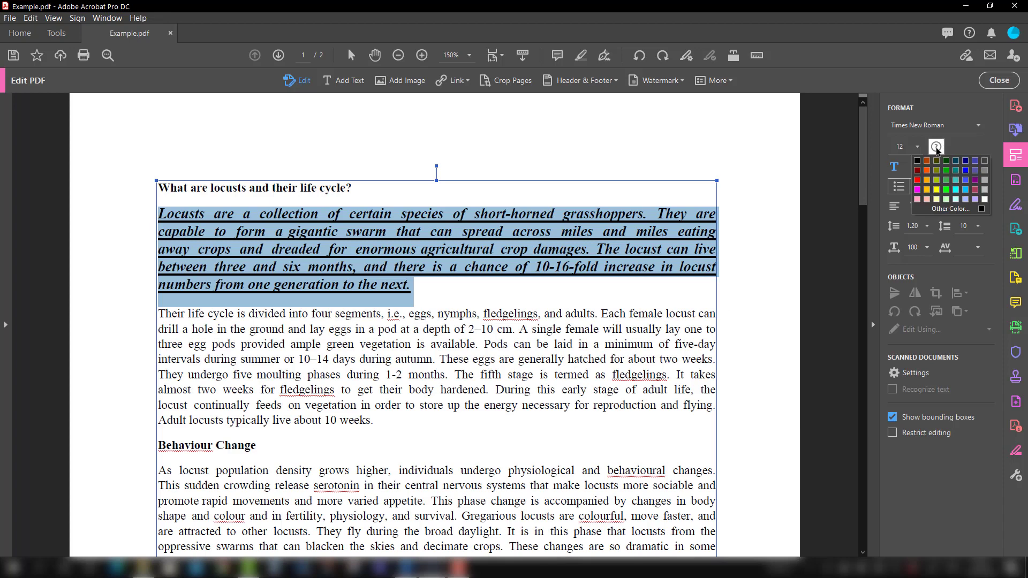
{"action": "left_click", "coordinate": [966, 171]}
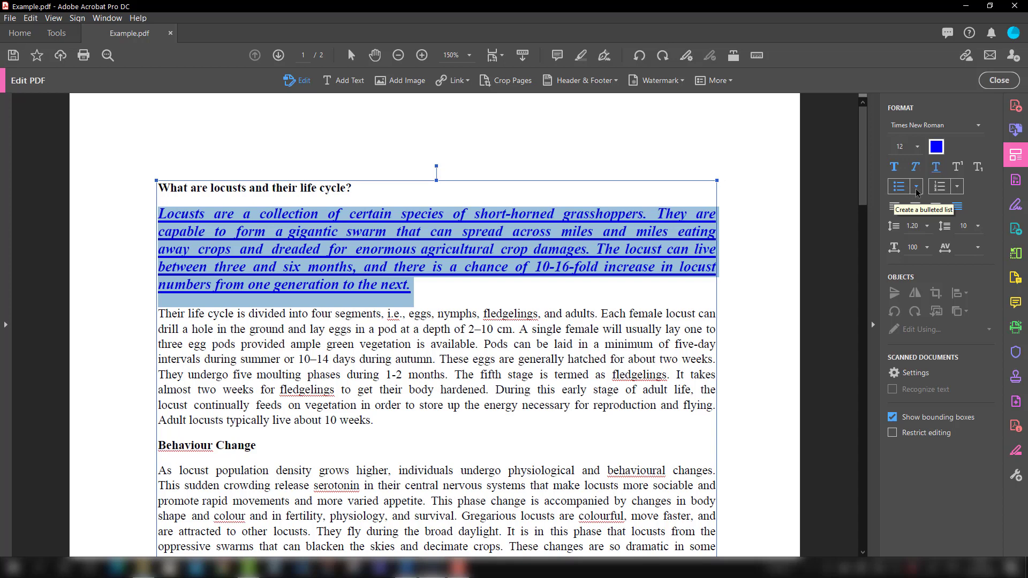
Give the first and second body paragraphs arrow bullets
{"action": "left_click", "coordinate": [916, 188]}
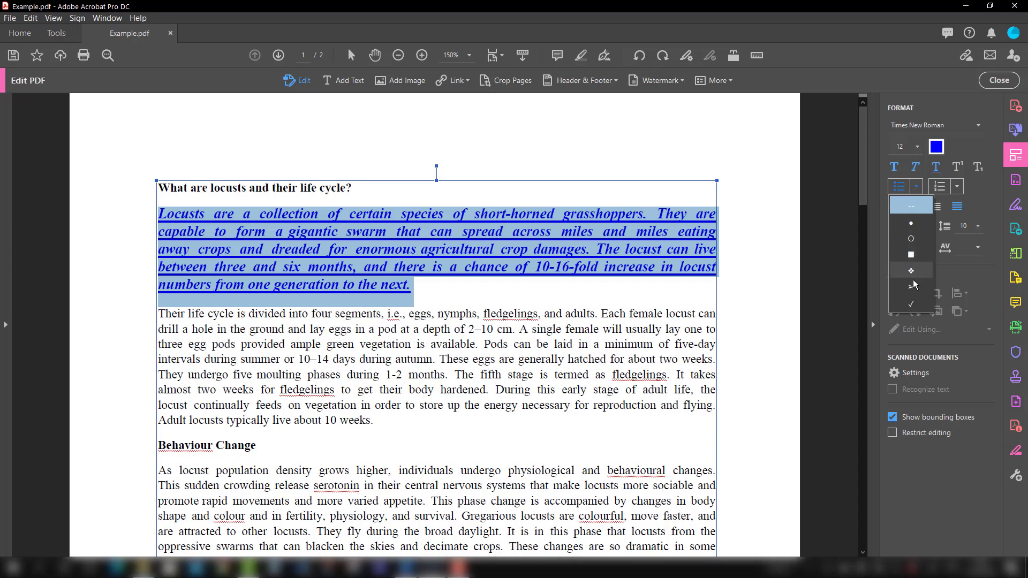
{"action": "left_click", "coordinate": [958, 187]}
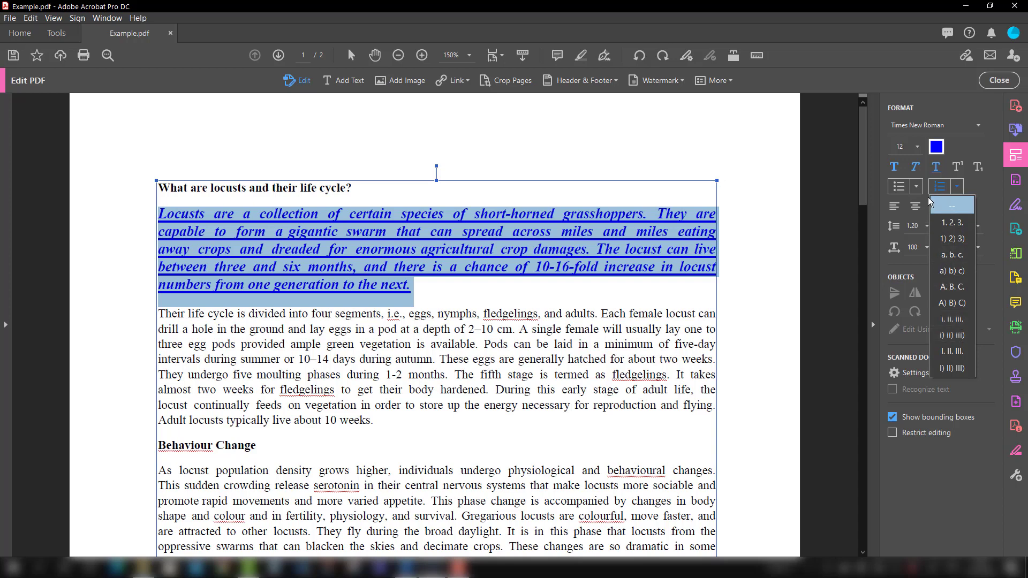
{"action": "left_click", "coordinate": [969, 144]}
{"action": "left_click", "coordinate": [918, 187]}
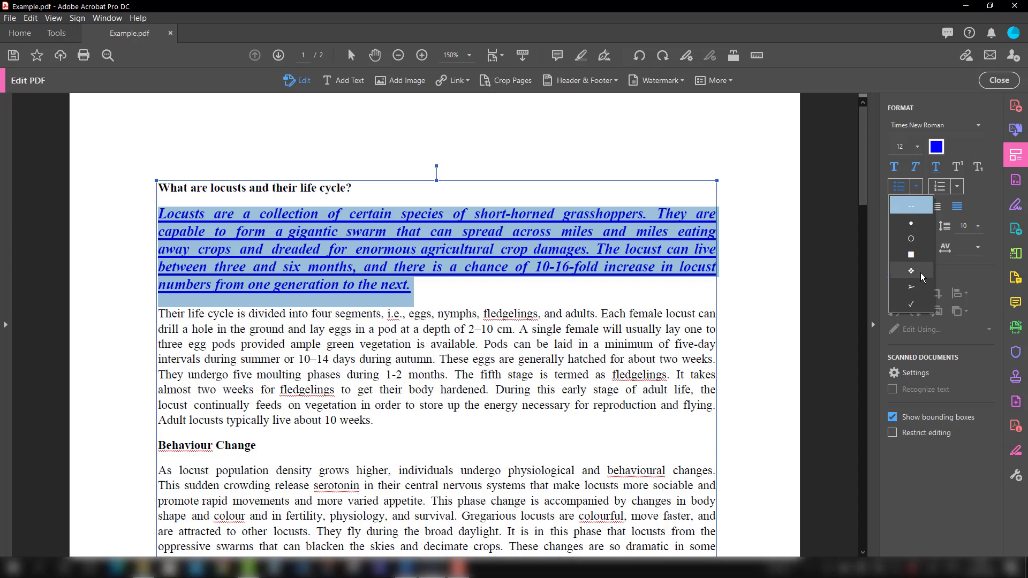
{"action": "left_click", "coordinate": [911, 287]}
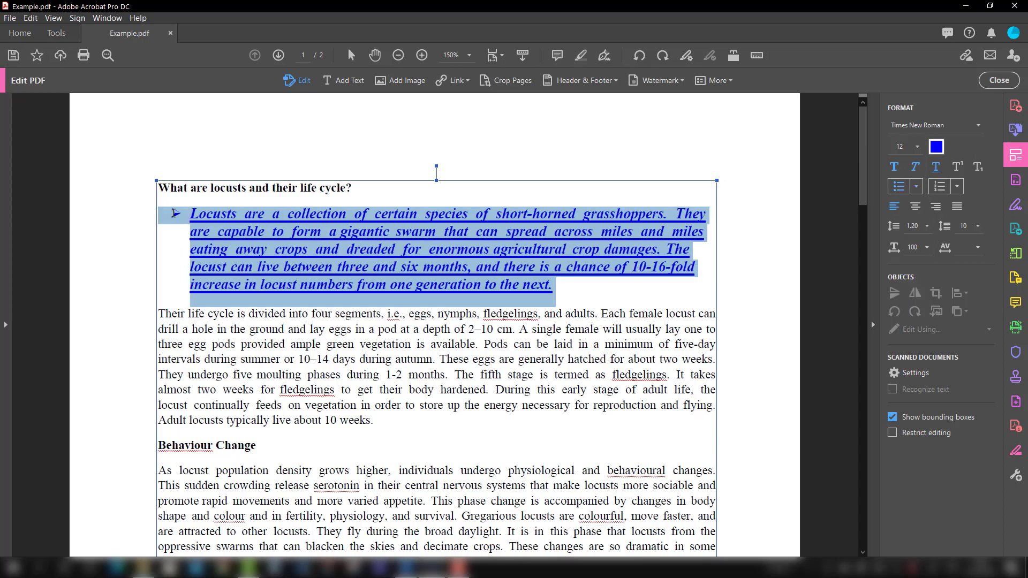
{"action": "left_click_drag", "start_coordinate": [373, 426], "coordinate": [156, 315]}
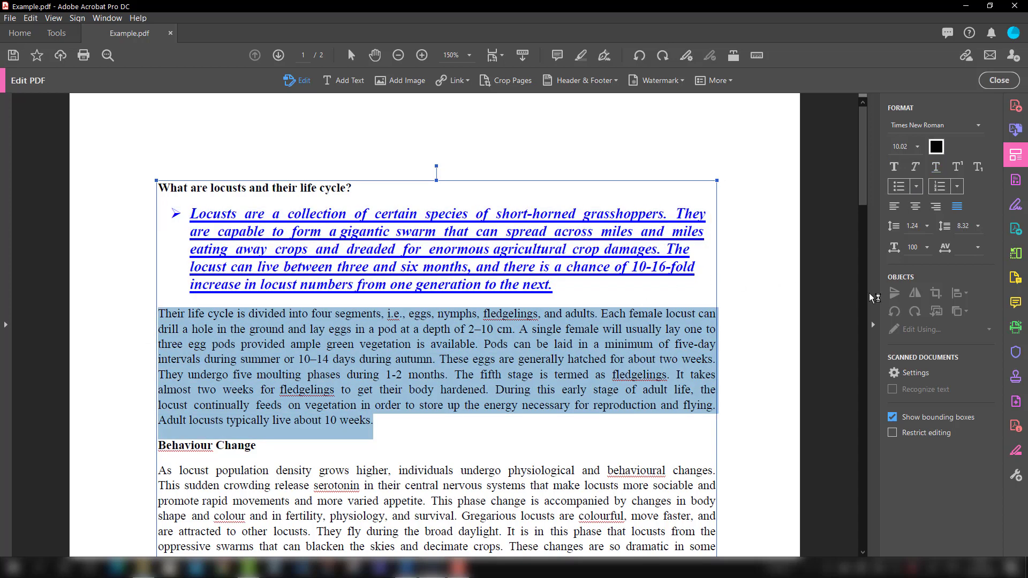
{"action": "left_click", "coordinate": [916, 187]}
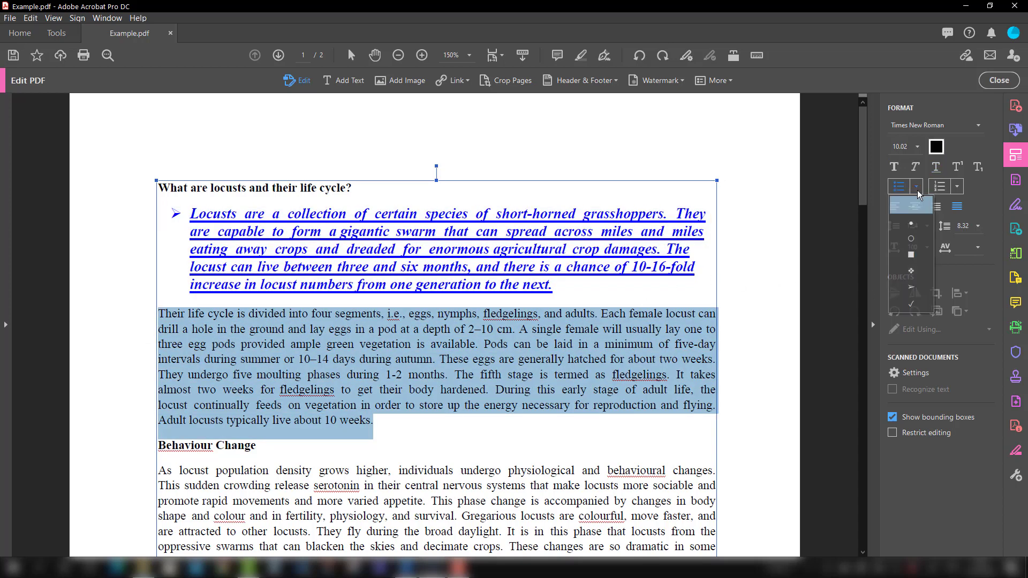
{"action": "left_click", "coordinate": [913, 286]}
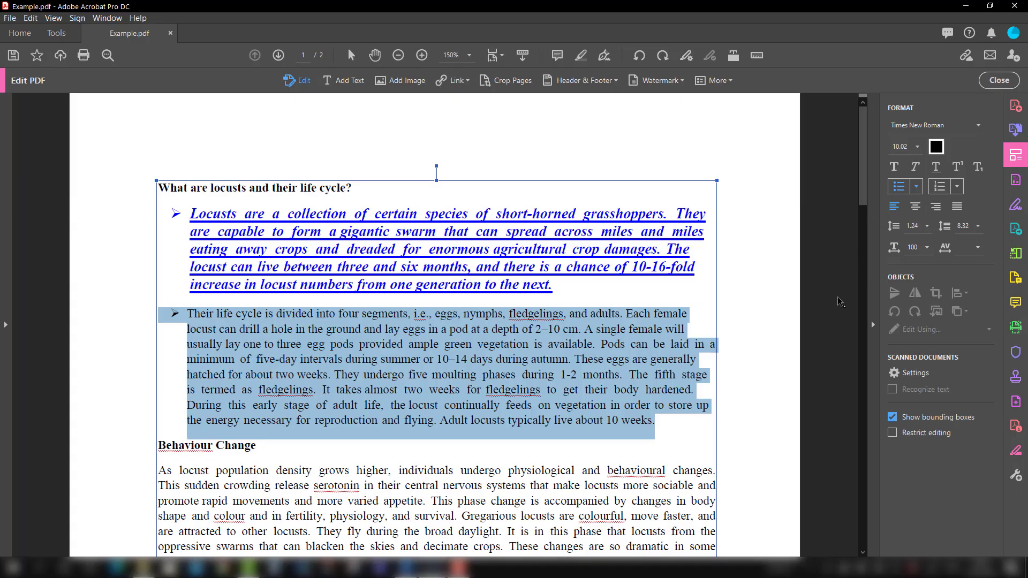
Select both opening paragraphs and set their bullet style to None
{"action": "left_click", "coordinate": [661, 425]}
{"action": "left_click_drag", "start_coordinate": [660, 425], "coordinate": [172, 217]}
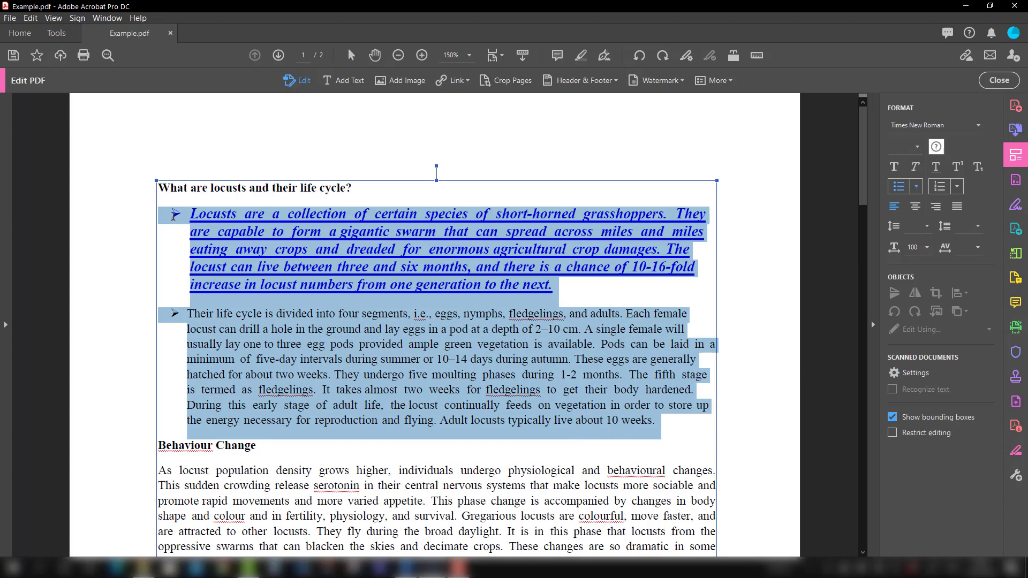
{"action": "left_click", "coordinate": [918, 188]}
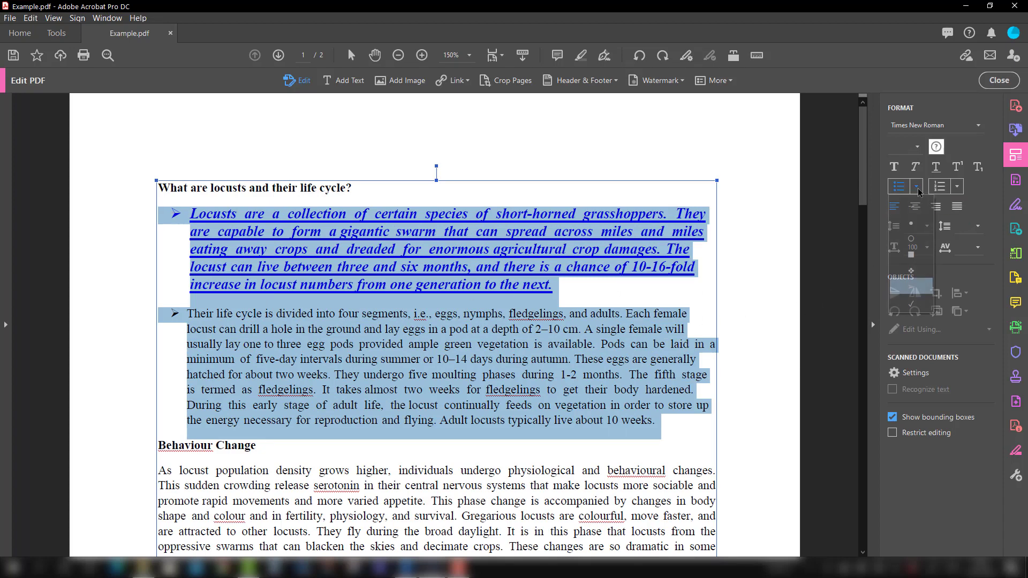
{"action": "left_click", "coordinate": [915, 209]}
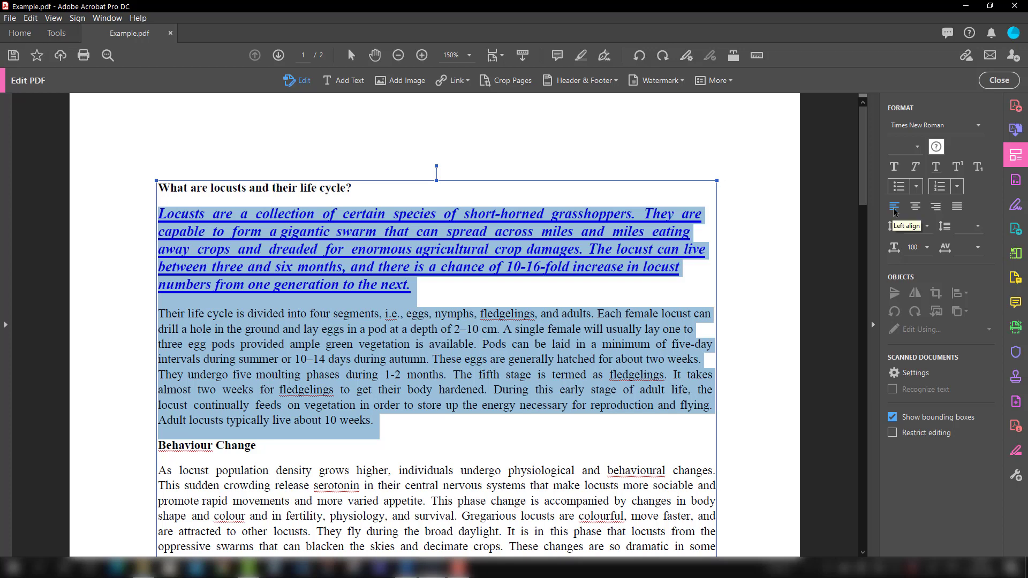
Try centre and right alignment, then justify both opening paragraphs
{"action": "left_click", "coordinate": [916, 208]}
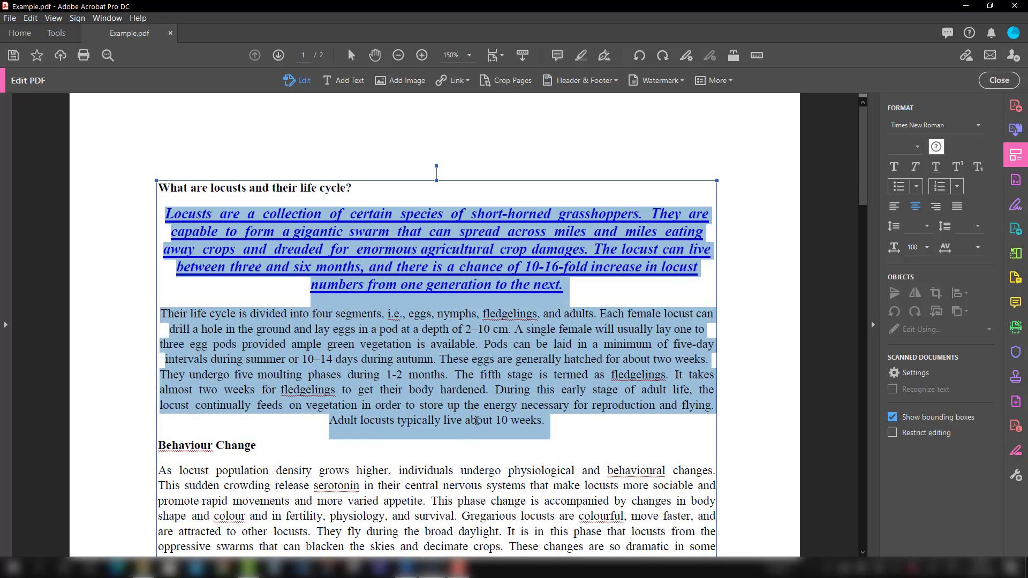
{"action": "left_click", "coordinate": [933, 209]}
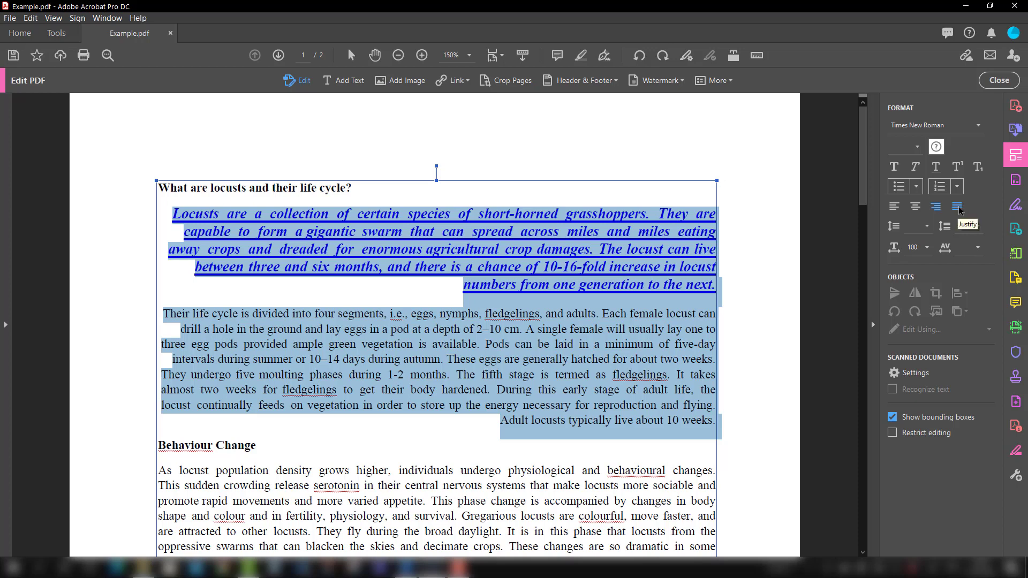
{"action": "left_click", "coordinate": [958, 208]}
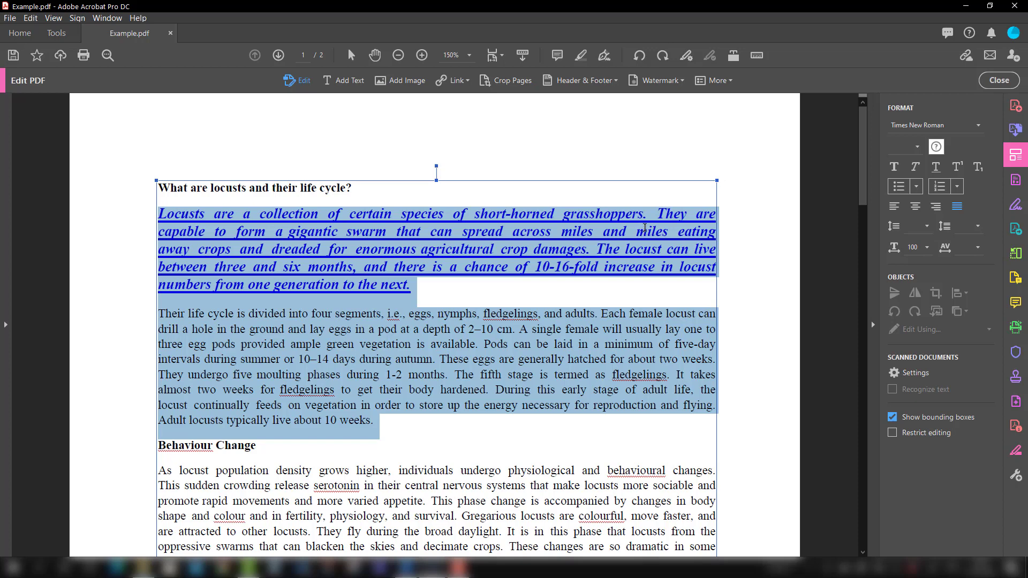
Set the paragraphs' line spacing to 1.50 from the Line Spacing list
{"action": "left_click", "coordinate": [926, 228]}
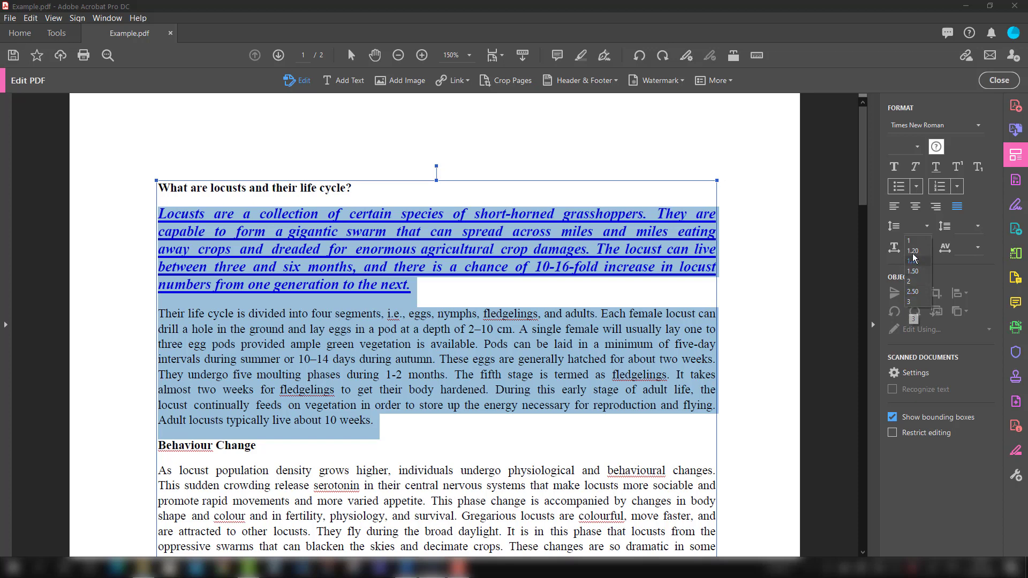
{"action": "left_click", "coordinate": [918, 271]}
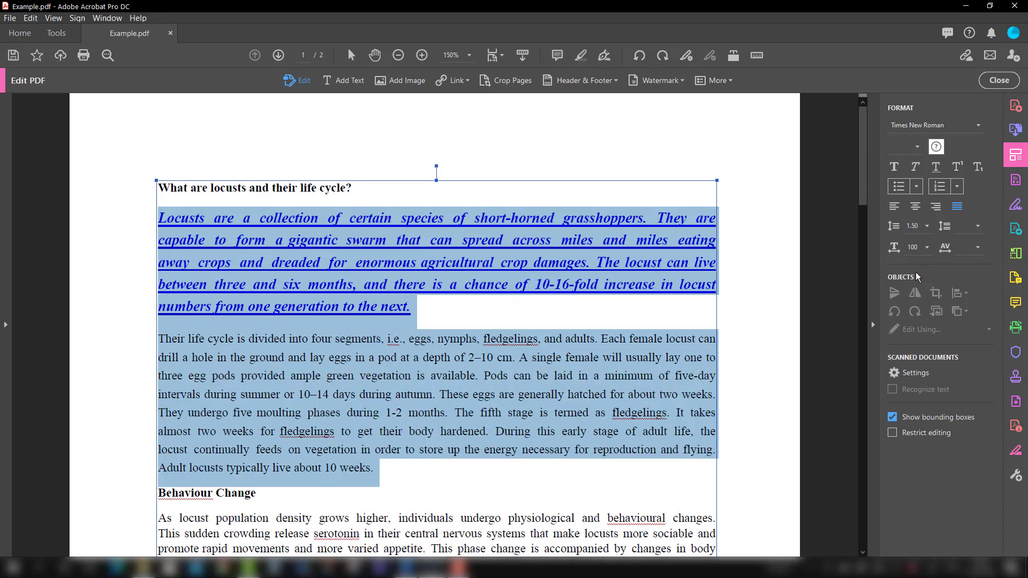
{"action": "left_click", "coordinate": [920, 230]}
{"action": "type", "text": "1"}
Reselect both opening paragraphs and set their line spacing to 1.2
{"action": "left_click", "coordinate": [743, 289]}
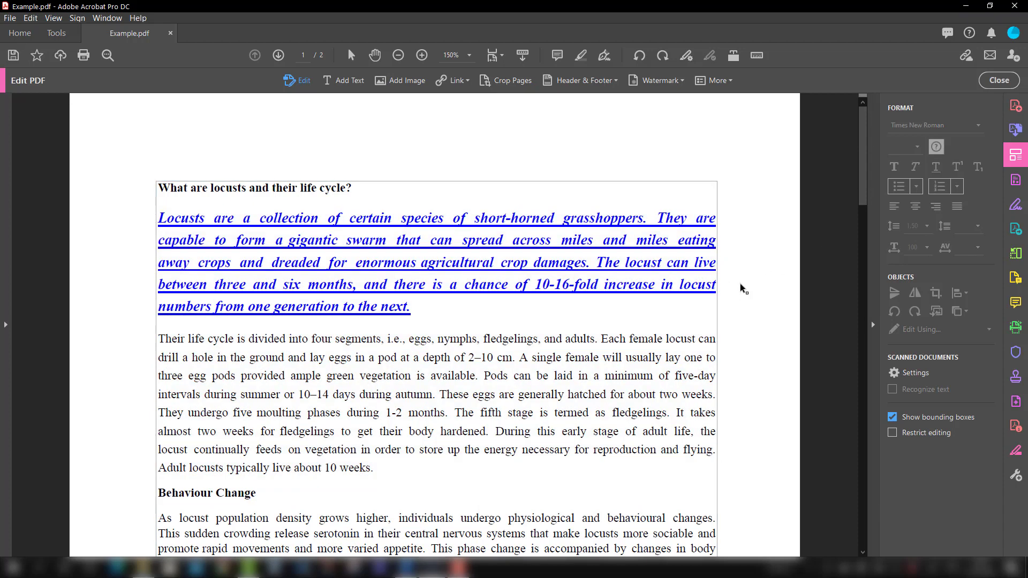
{"action": "left_click_drag", "start_coordinate": [373, 470], "coordinate": [158, 222]}
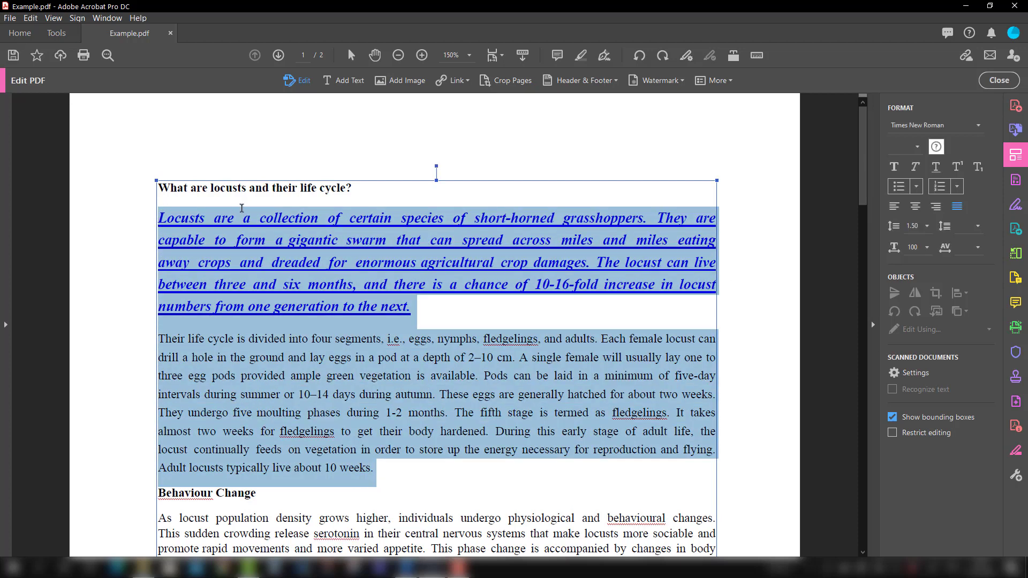
{"action": "left_click", "coordinate": [919, 230]}
{"action": "type", "text": "1.2"}
{"action": "key", "text": "Return"}
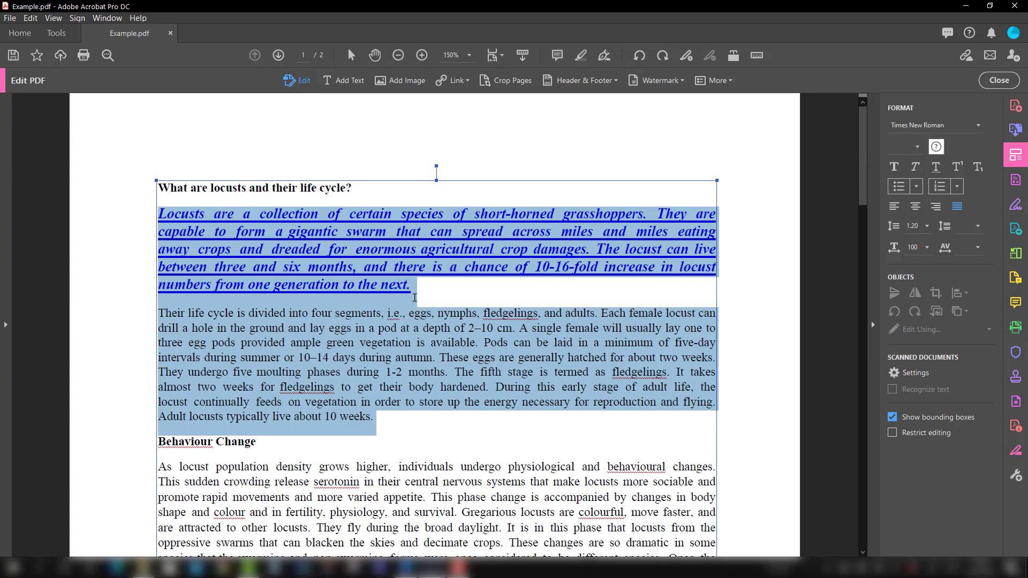
Set the paragraph spacing to 40, then change it to 50
{"action": "left_click", "coordinate": [979, 228]}
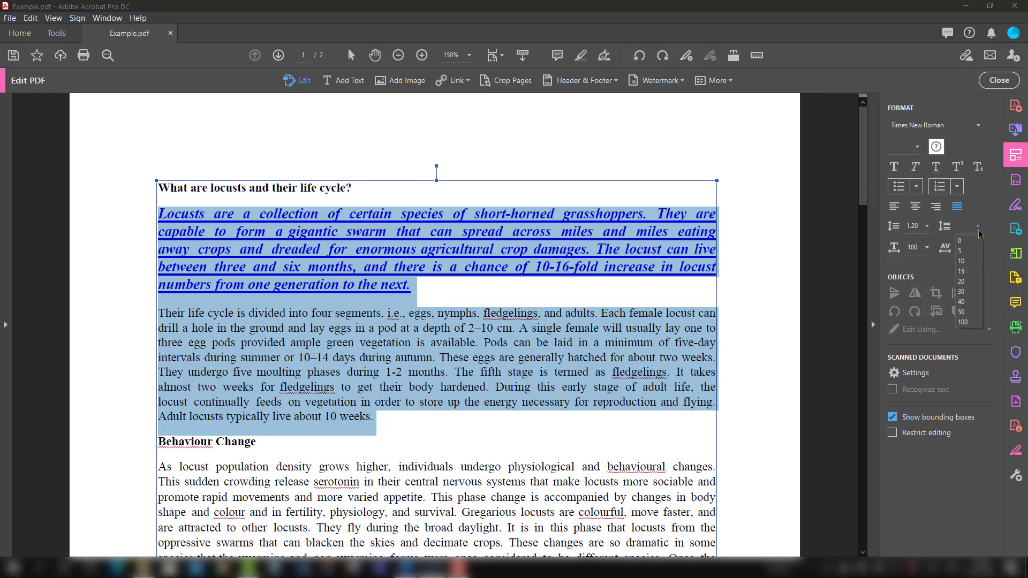
{"action": "left_click", "coordinate": [968, 302]}
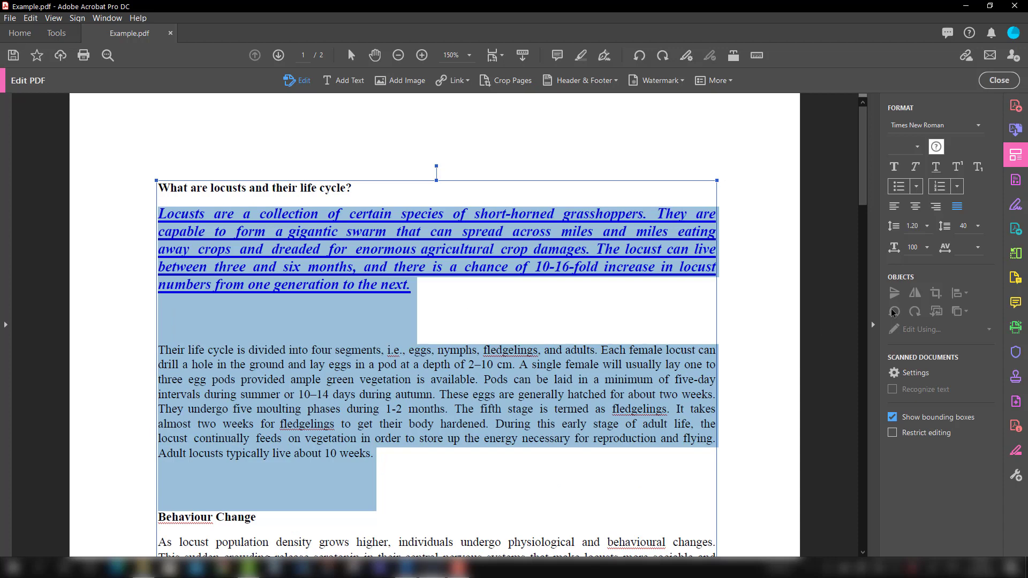
{"action": "double_click", "coordinate": [963, 226]}
{"action": "type", "text": "50"}
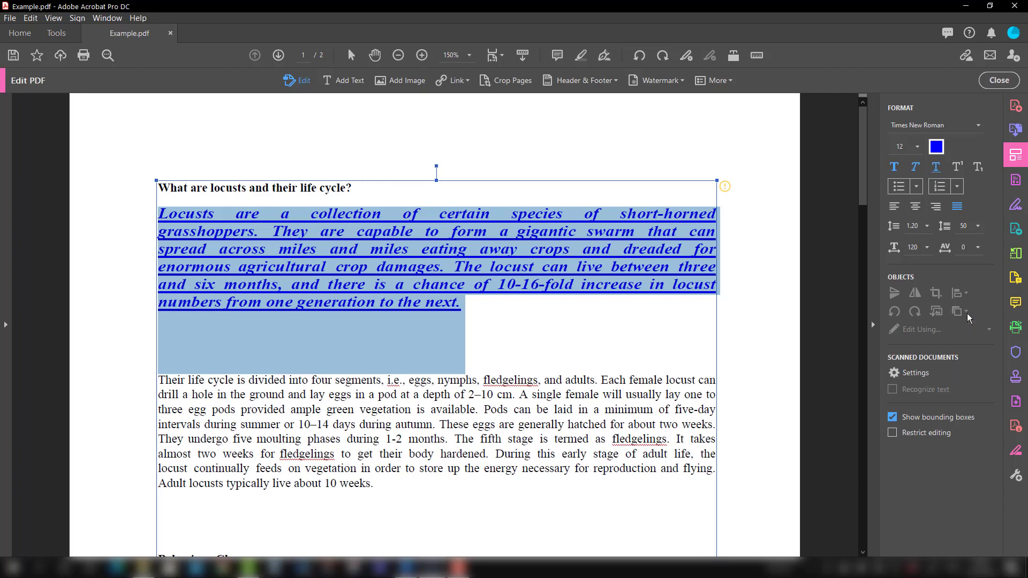
Widen character spacing to 2 and place the cursor after 'the next.'
{"action": "left_click", "coordinate": [978, 250]}
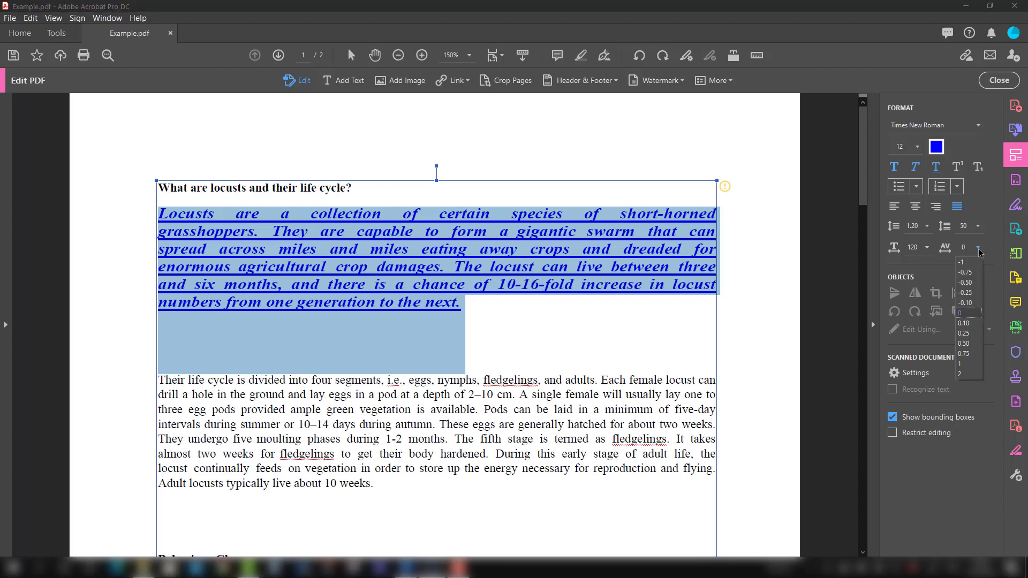
{"action": "left_click", "coordinate": [960, 375]}
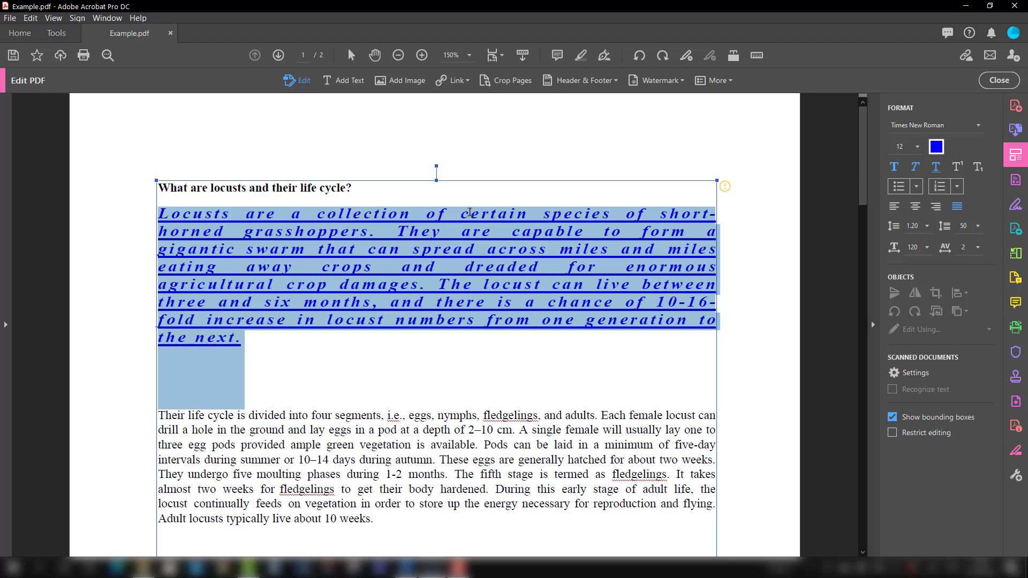
{"action": "left_click", "coordinate": [241, 341]}
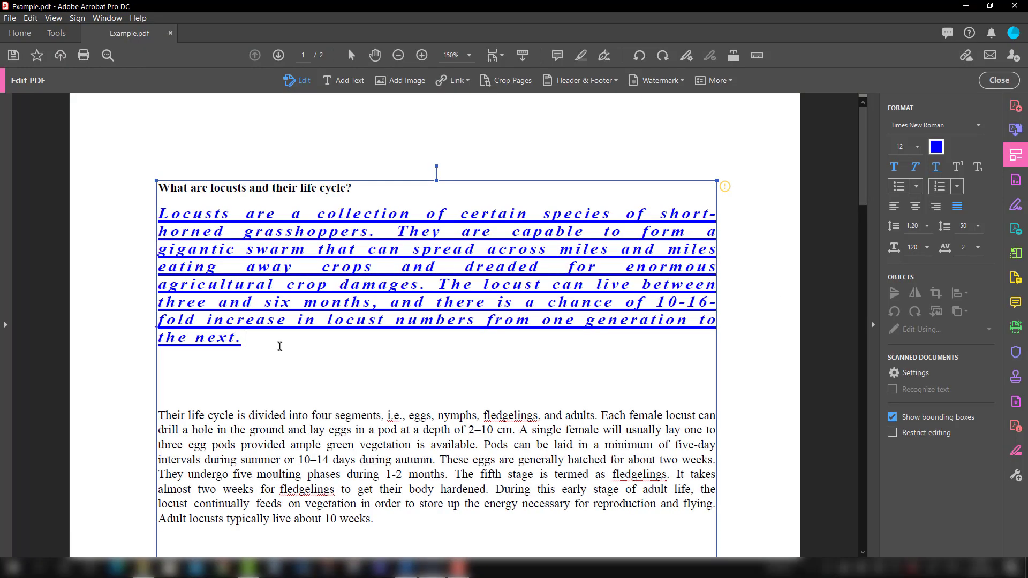
Append 'Add text' to the blue paragraph and add an 'Add text' box above the heading
{"action": "type", "text": "Add text"}
{"action": "left_click", "coordinate": [344, 83]}
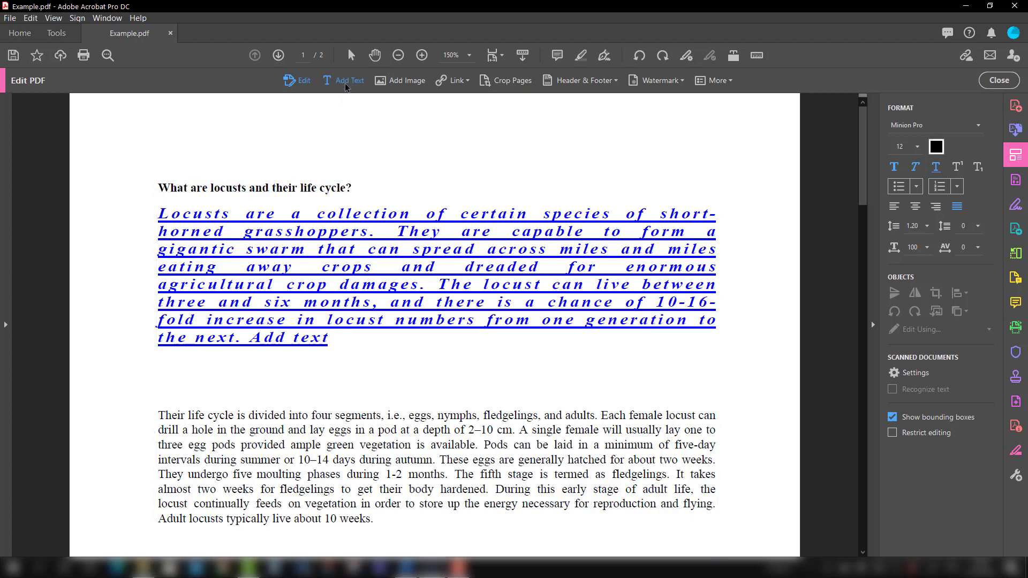
{"action": "left_click", "coordinate": [358, 134]}
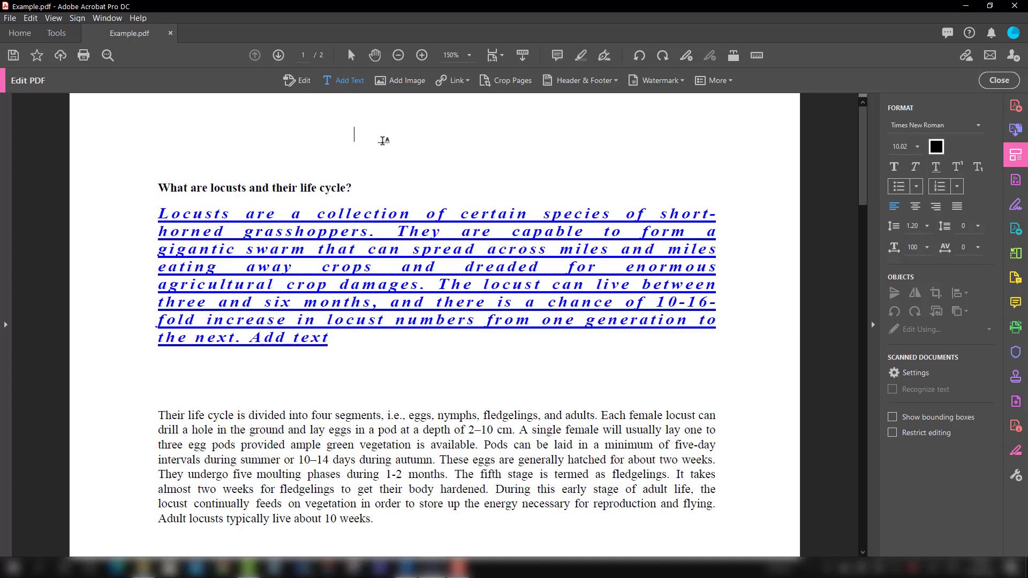
{"action": "type", "text": "Add text"}
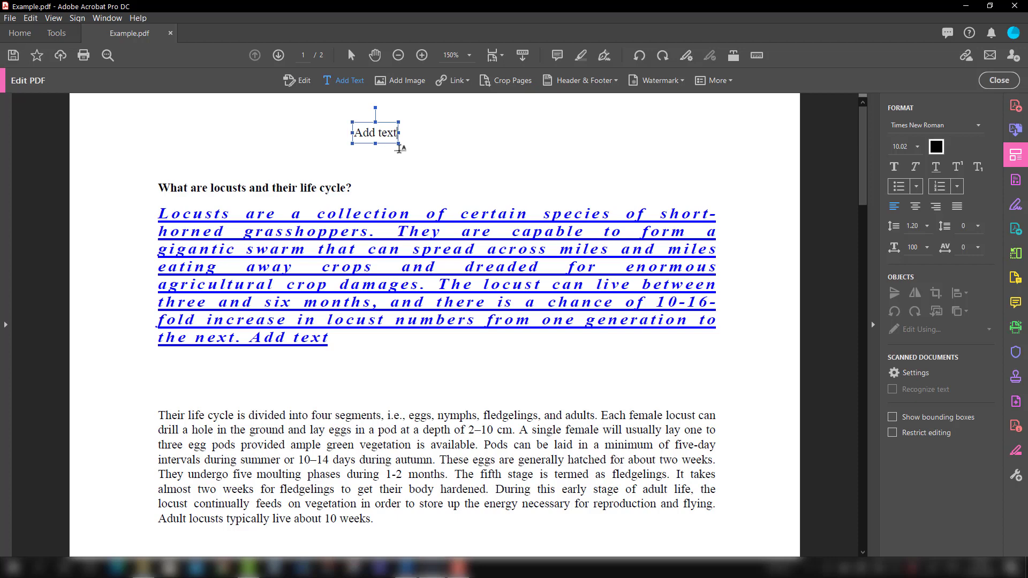
{"action": "left_click", "coordinate": [410, 161]}
{"action": "left_click", "coordinate": [381, 135]}
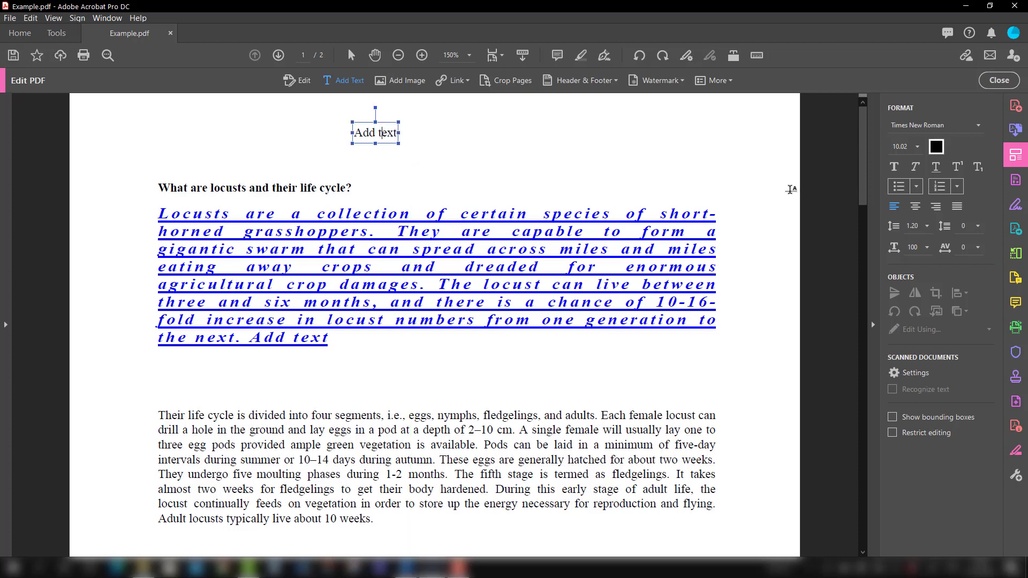